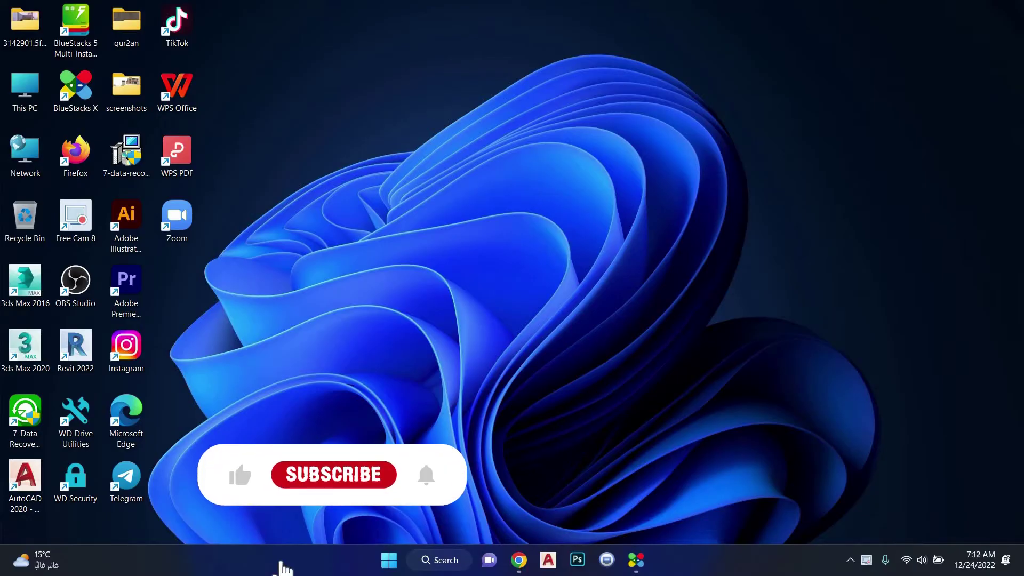
Refresh the desktop from its right-click context menu
{"action": "right_click", "coordinate": [538, 209]}
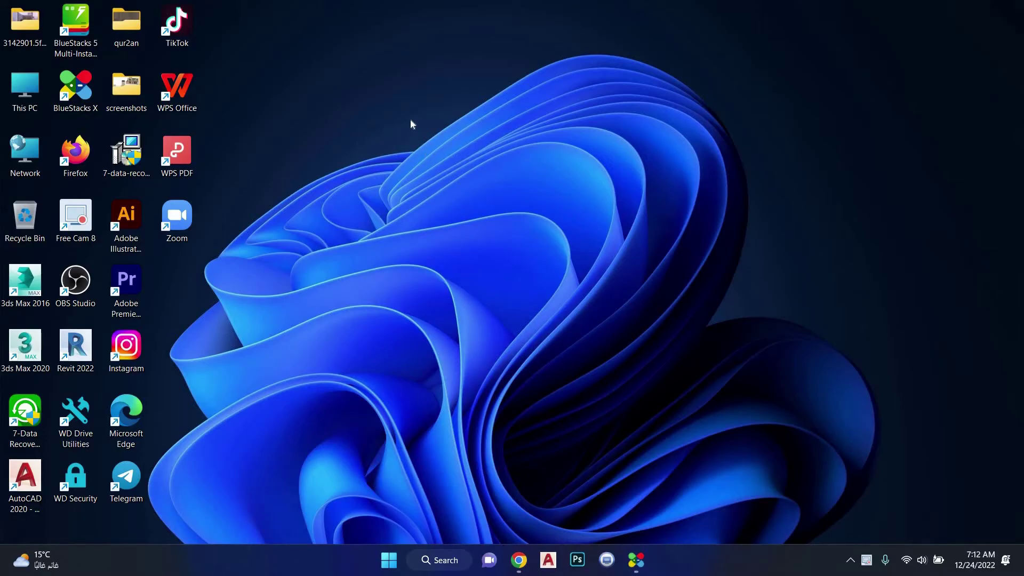
{"action": "right_click", "coordinate": [414, 133]}
{"action": "left_click", "coordinate": [492, 184]}
{"action": "right_click", "coordinate": [754, 191]}
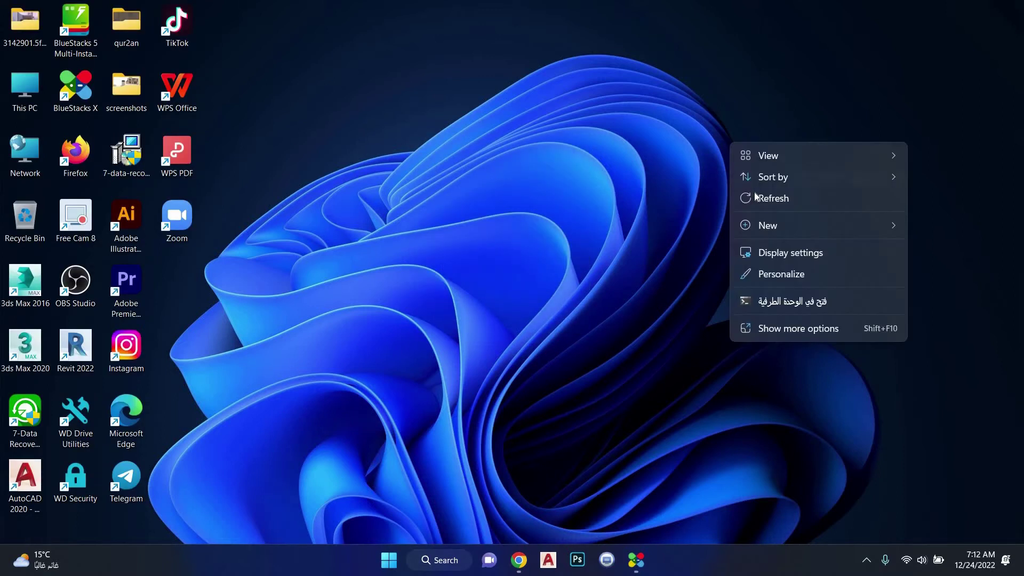
{"action": "left_click", "coordinate": [754, 192]}
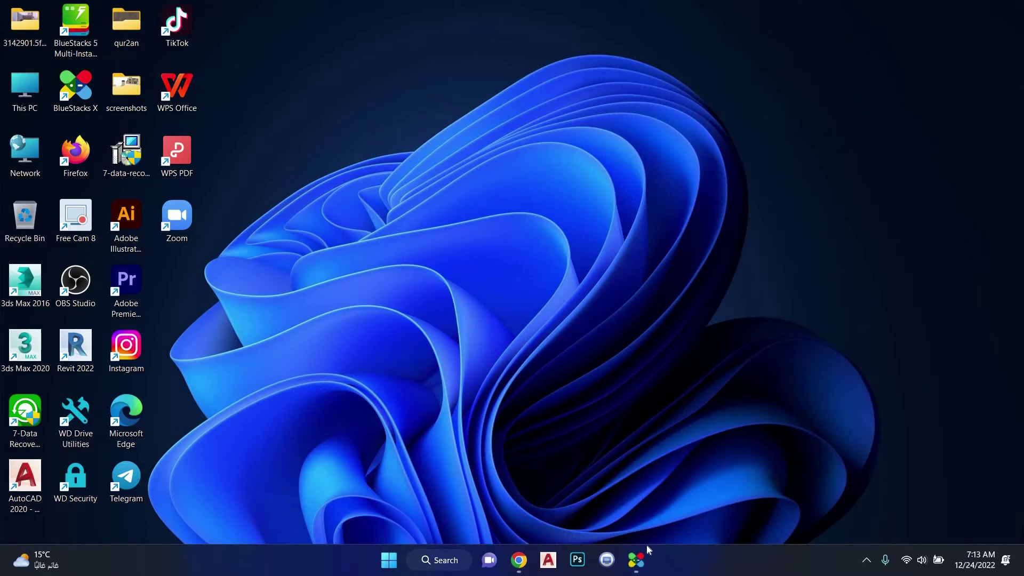
Launch BlueStacks X, find Discord from recent searches, and install it into the App Player
{"action": "left_click", "coordinate": [643, 559]}
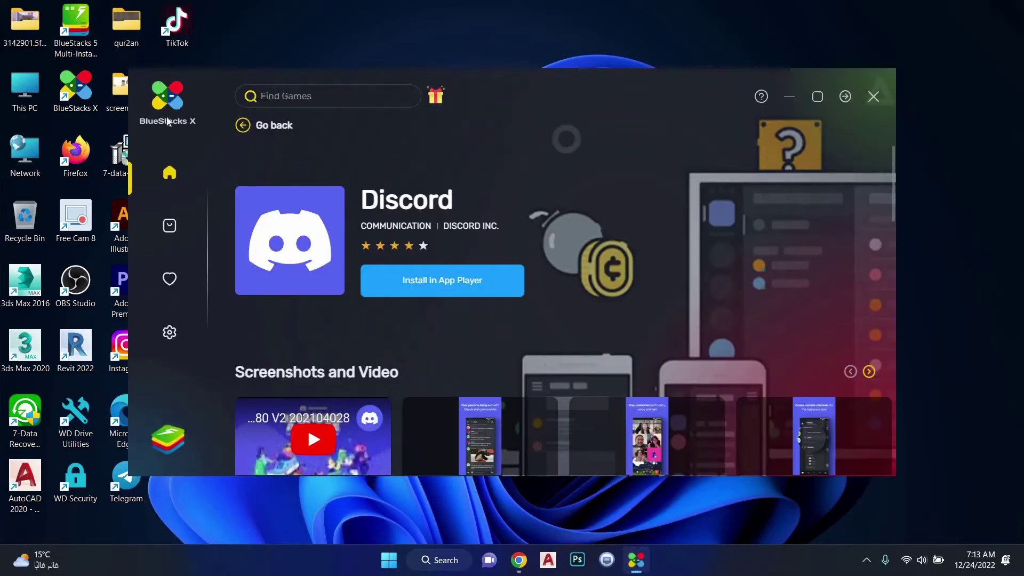
{"action": "left_click", "coordinate": [277, 97]}
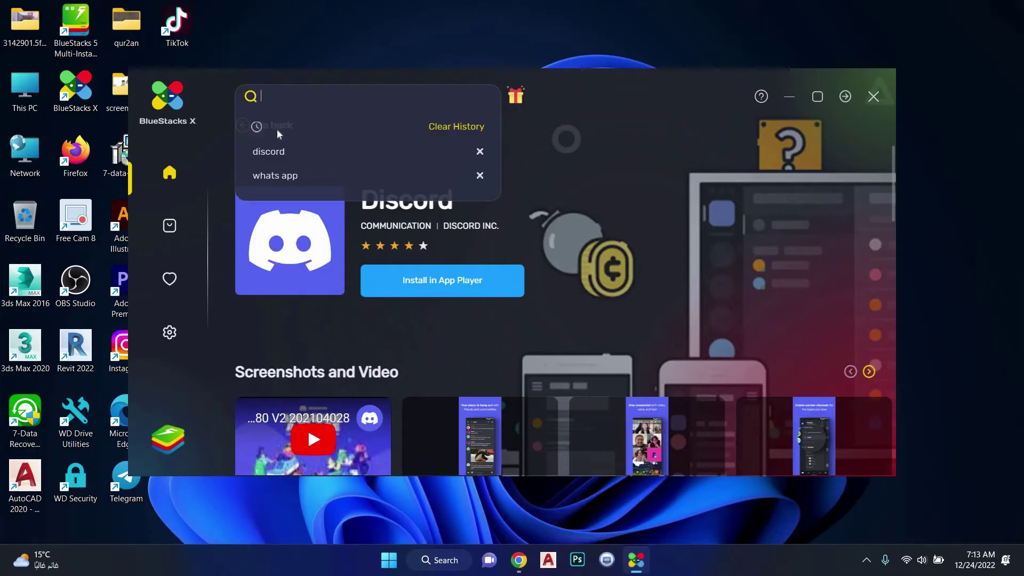
{"action": "left_click", "coordinate": [283, 152]}
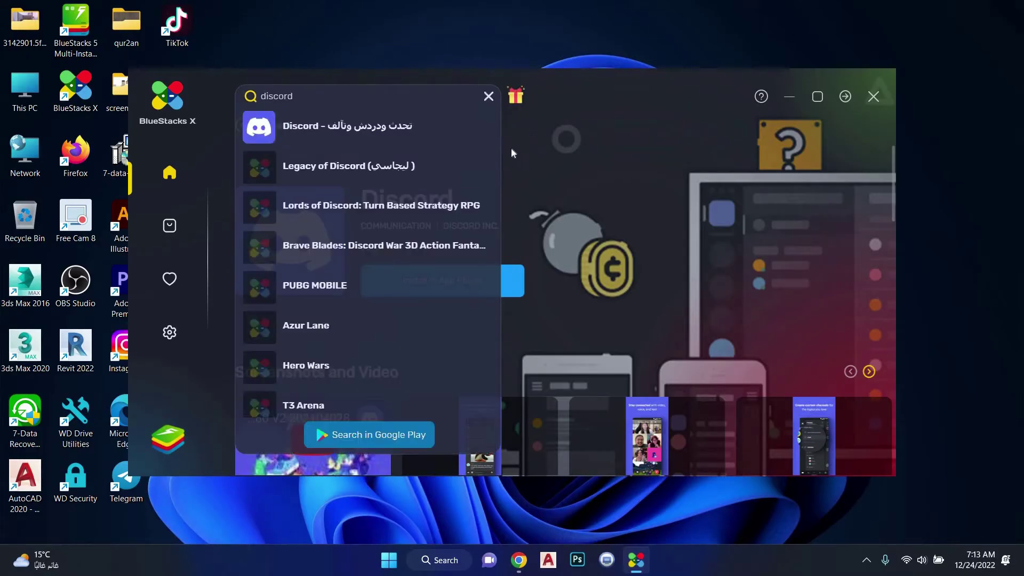
{"action": "left_click", "coordinate": [508, 296]}
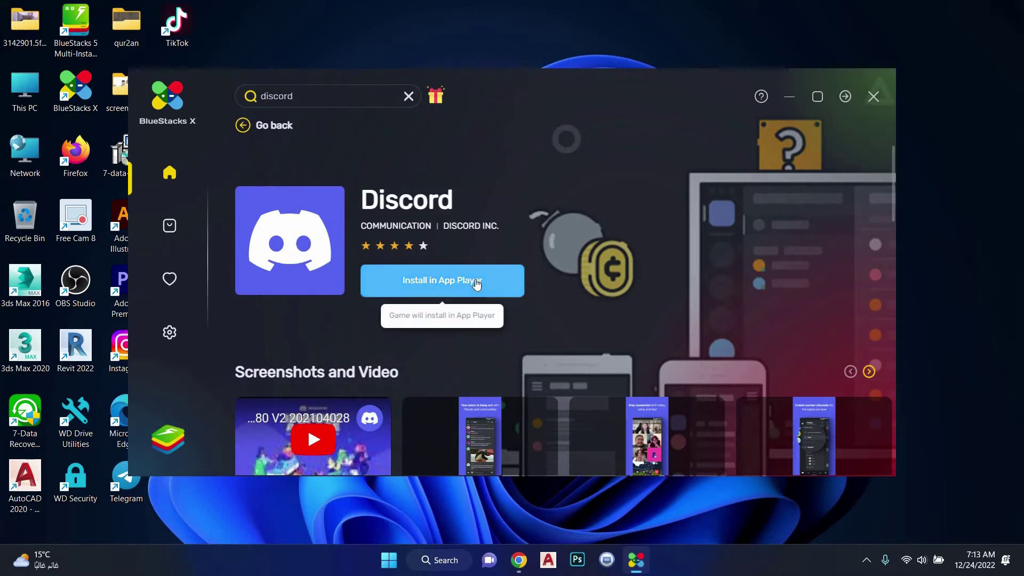
{"action": "left_click", "coordinate": [476, 280]}
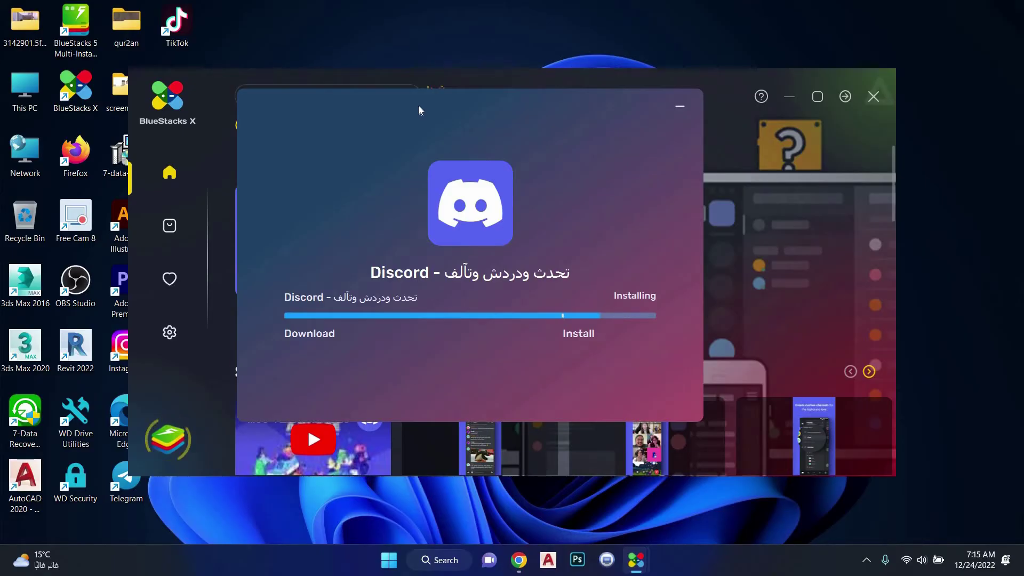
Move the Discord install progress window aside while installation continues
{"action": "left_click_drag", "start_coordinate": [419, 107], "coordinate": [475, 132]}
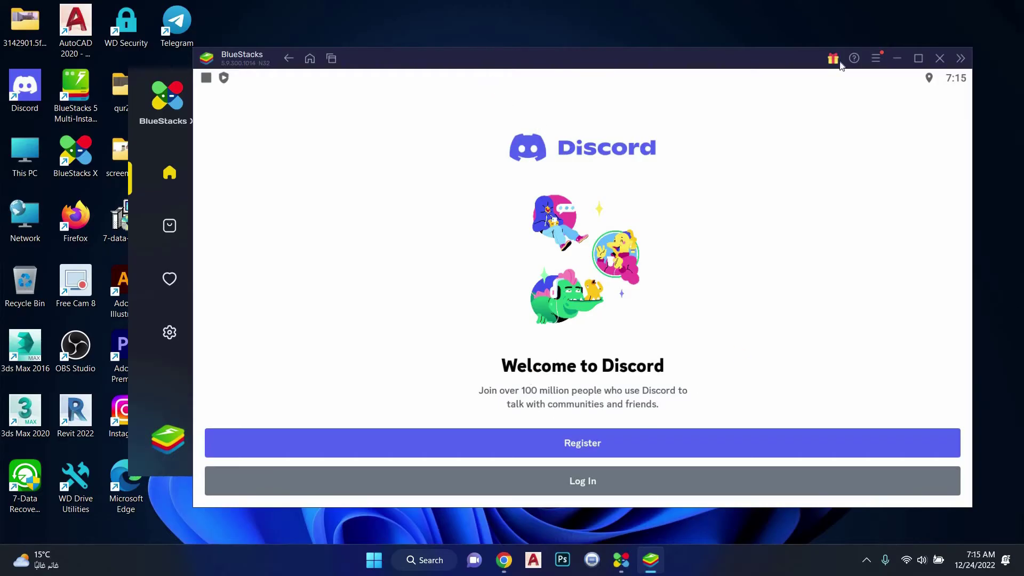
Dismiss Android notifications, enlarge the emulator, and open Discord registration, toggling email/phone sign-up
{"action": "left_click_drag", "start_coordinate": [841, 71], "coordinate": [713, 130]}
{"action": "left_click", "coordinate": [918, 57]}
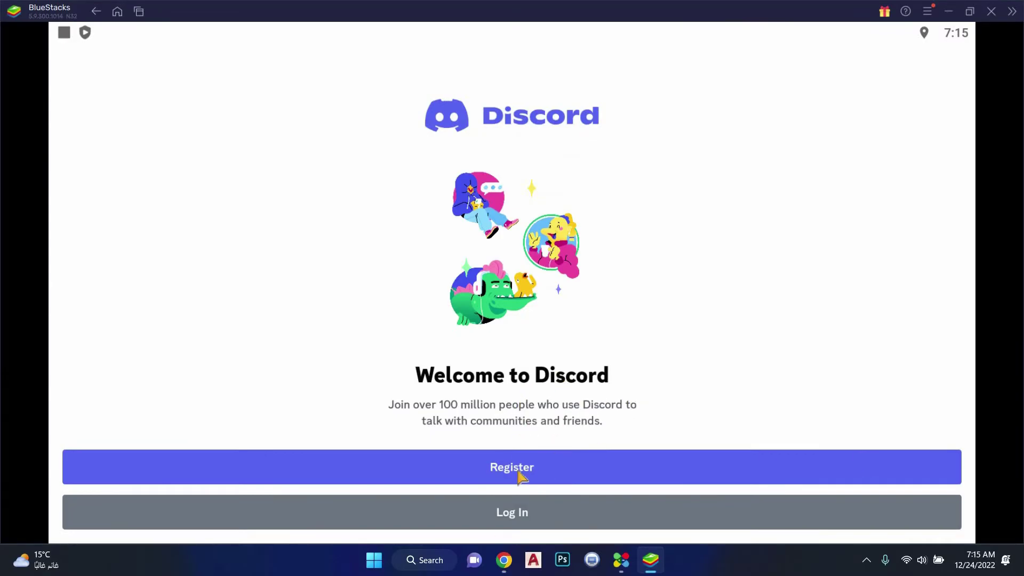
{"action": "left_click", "coordinate": [521, 476]}
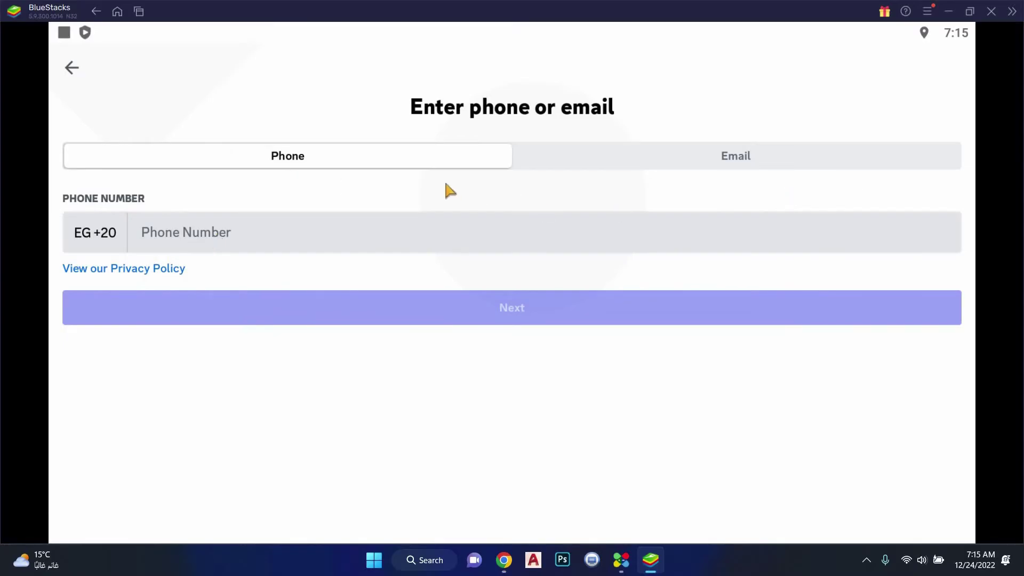
{"action": "left_click_drag", "start_coordinate": [446, 183], "coordinate": [414, 162]}
{"action": "left_click", "coordinate": [411, 158]}
Enter phone number 0100, switch to email sign-up, then return to the welcome screen
{"action": "left_click", "coordinate": [357, 239]}
{"action": "type", "text": "0100"}
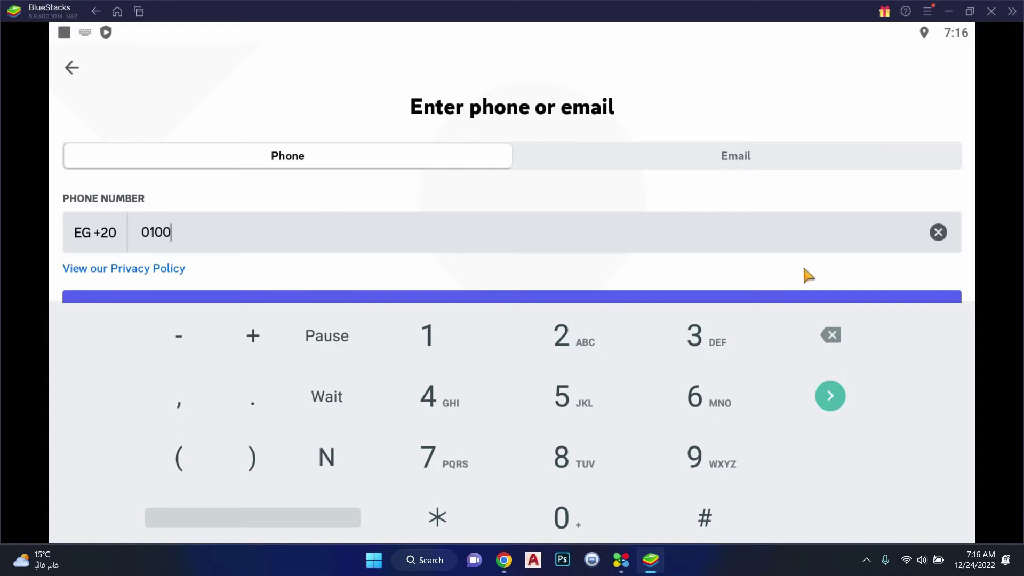
{"action": "key", "text": "Escape"}
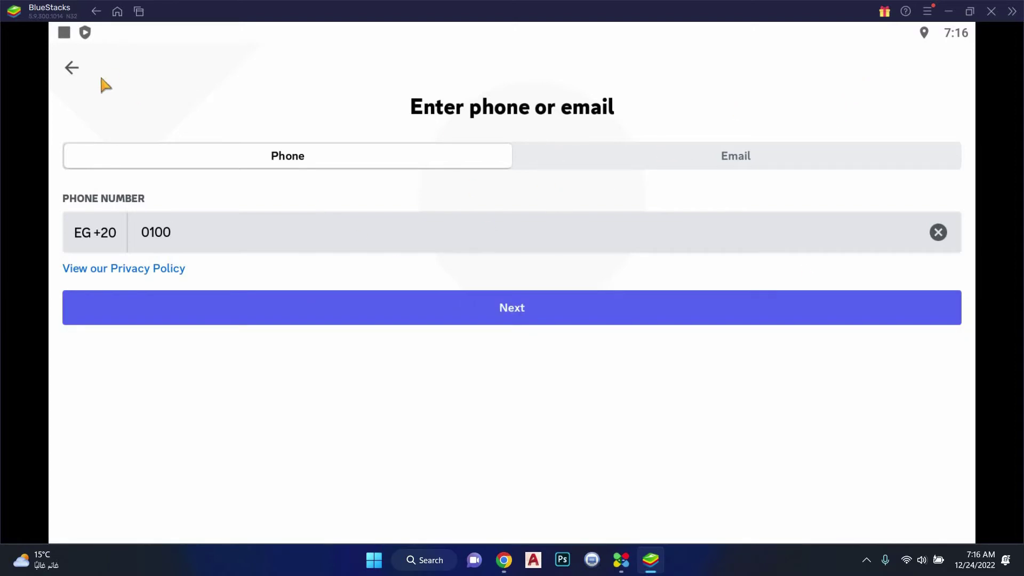
{"action": "left_click", "coordinate": [223, 151]}
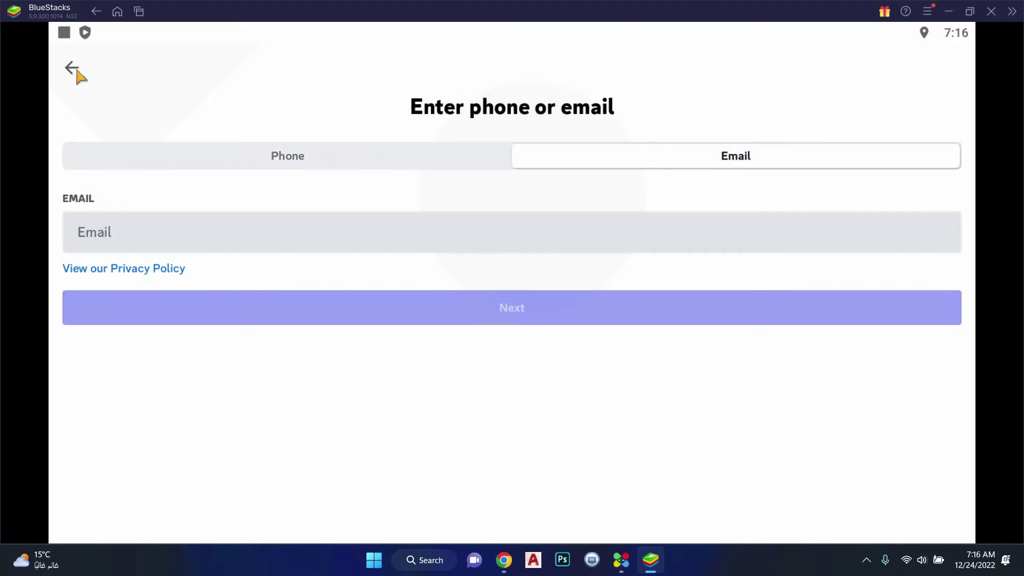
{"action": "left_click", "coordinate": [72, 69]}
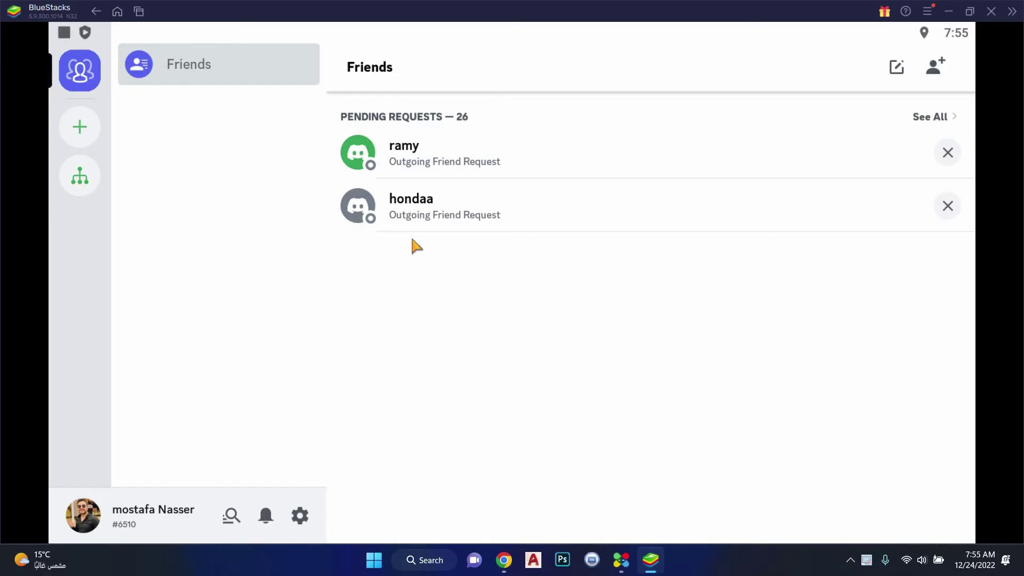
Attempt joining a server with an empty invite link, back out, and switch to Chrome
{"action": "left_click", "coordinate": [80, 127]}
{"action": "left_click", "coordinate": [523, 515]}
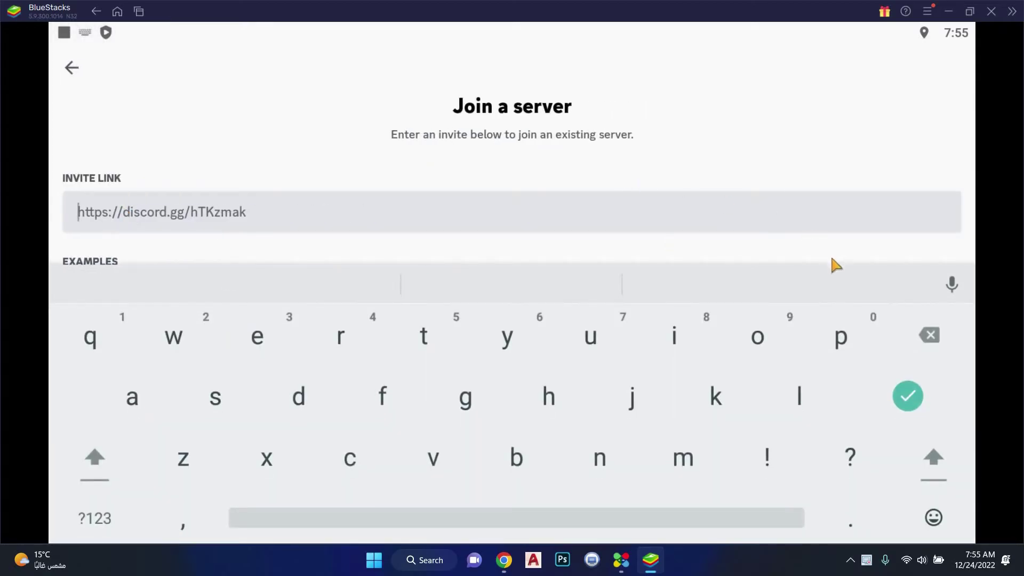
{"action": "key", "text": "Escape"}
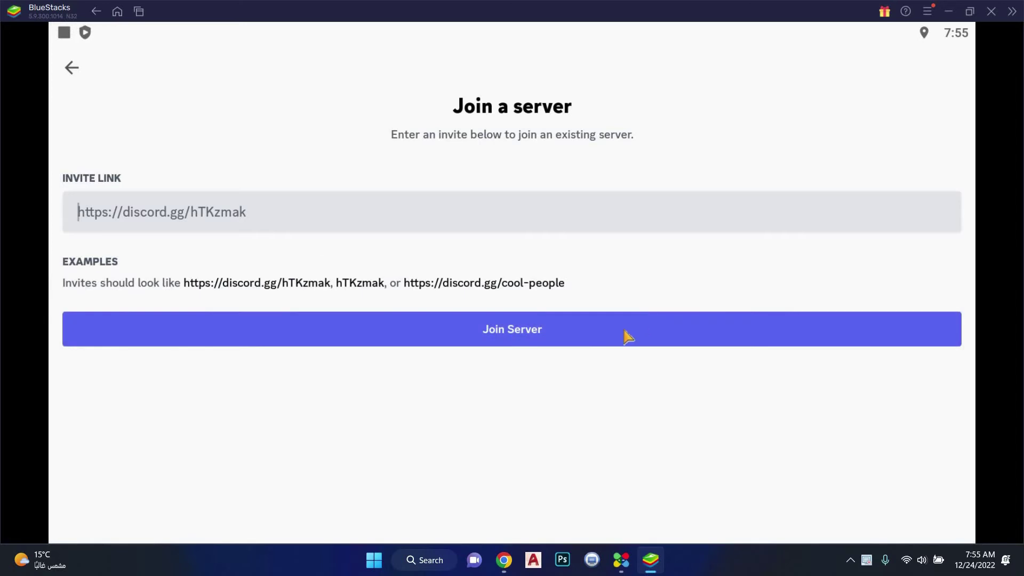
{"action": "left_click", "coordinate": [625, 334]}
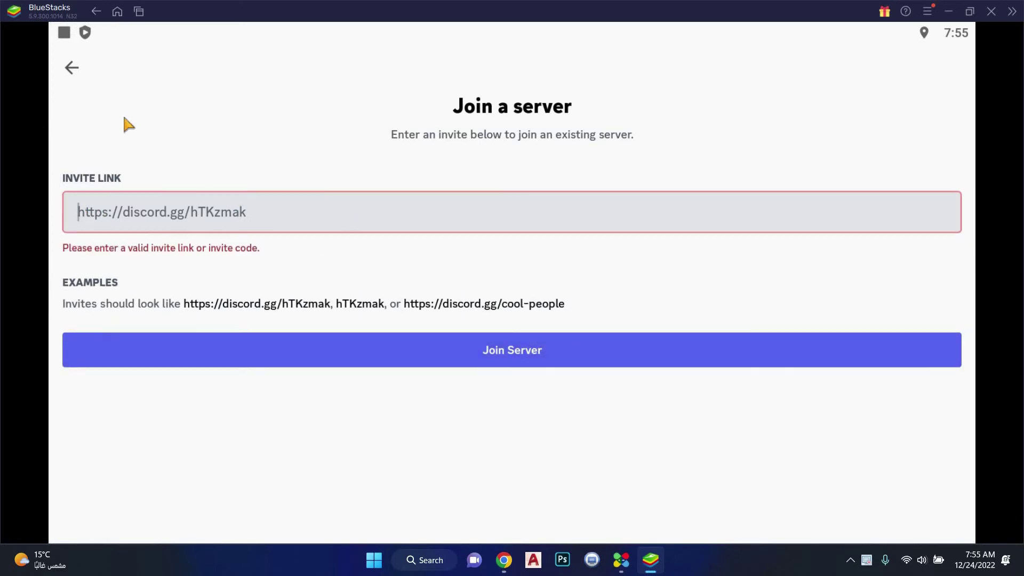
{"action": "left_click", "coordinate": [72, 69]}
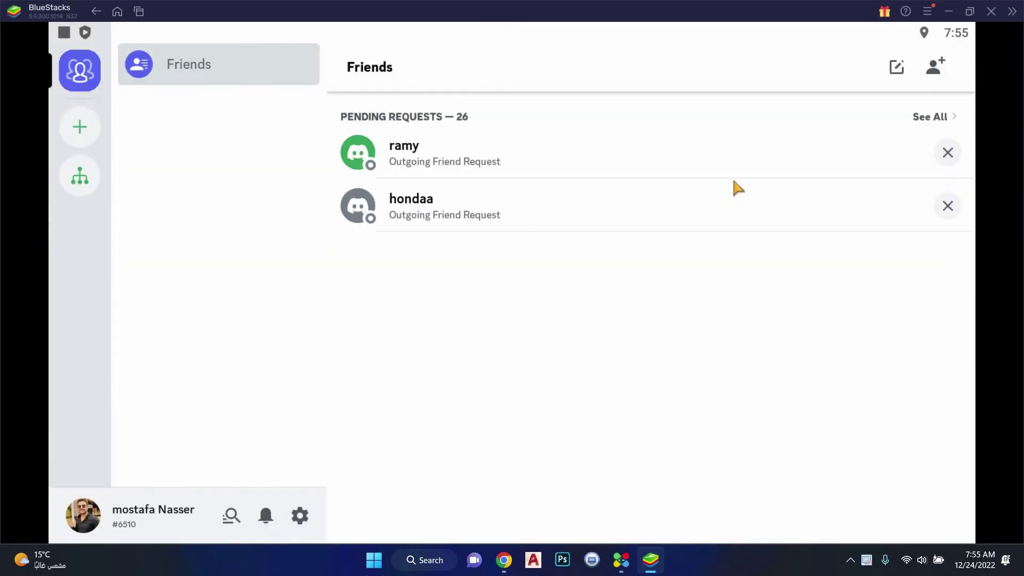
{"action": "left_click", "coordinate": [503, 559]}
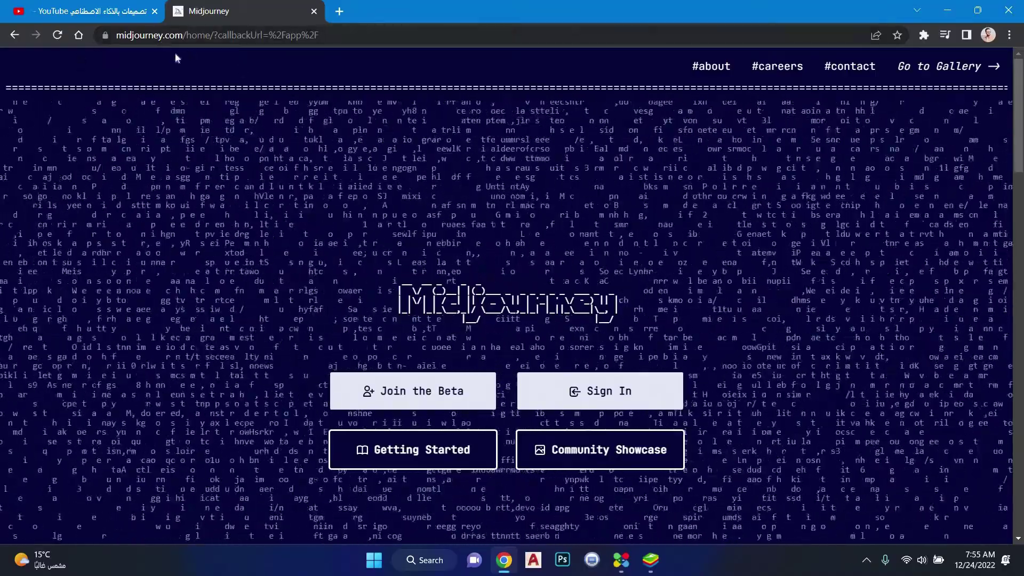
{"action": "left_click", "coordinate": [181, 35]}
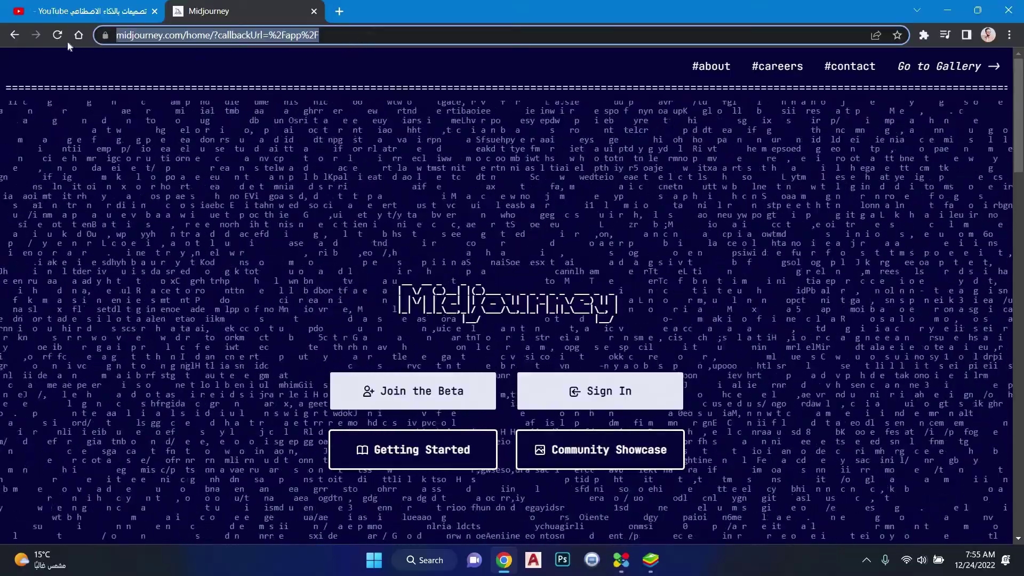
{"action": "left_click", "coordinate": [78, 36]}
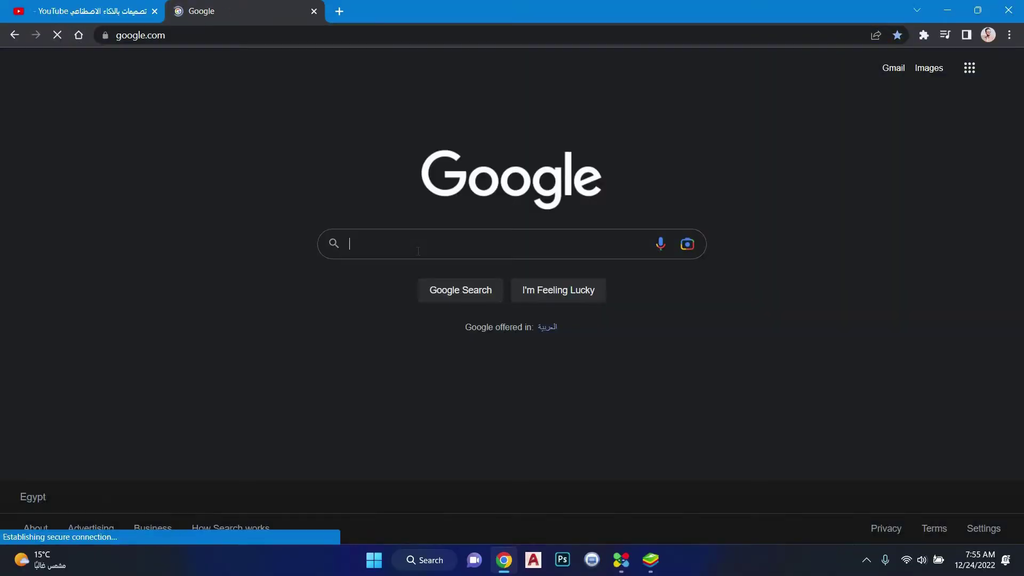
{"action": "type", "text": "mi"}
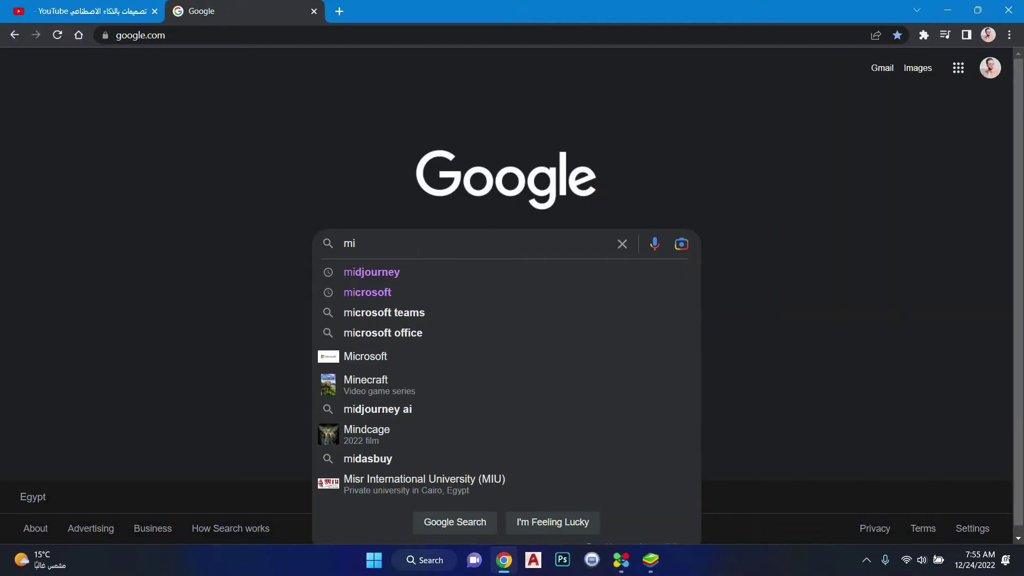
{"action": "type", "text": "djou"}
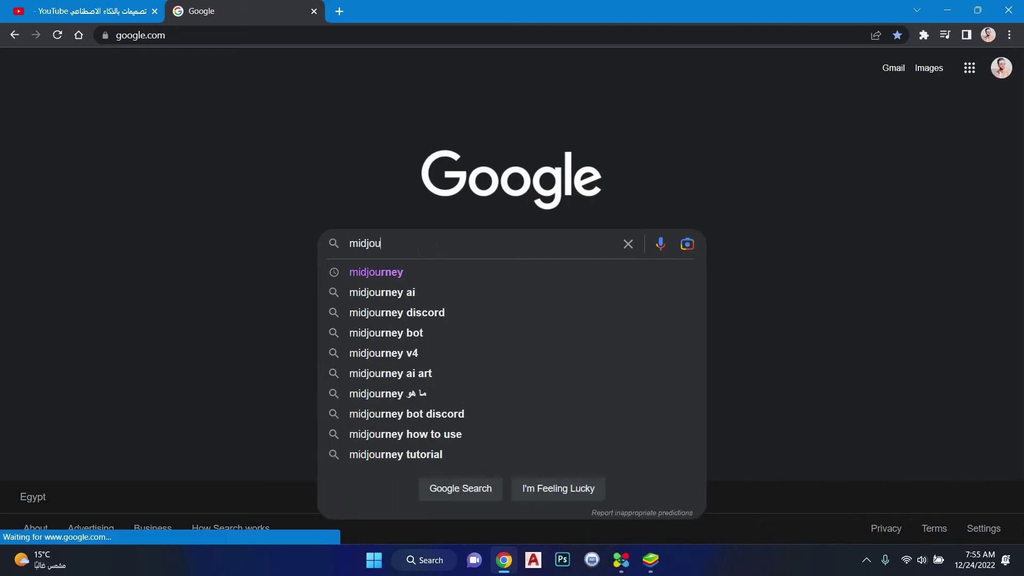
{"action": "type", "text": "rney"}
{"action": "left_click", "coordinate": [413, 274]}
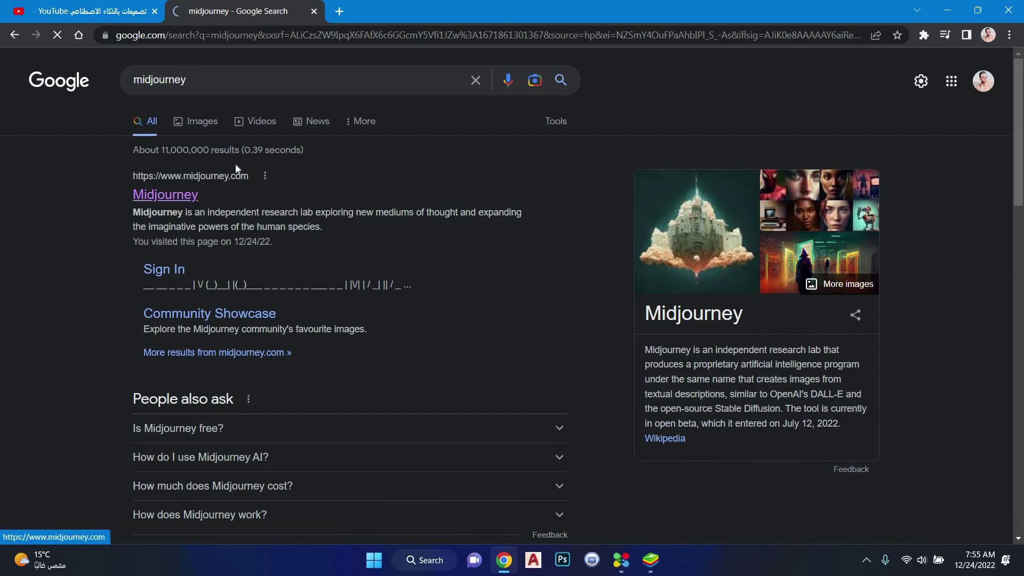
{"action": "left_click", "coordinate": [166, 194]}
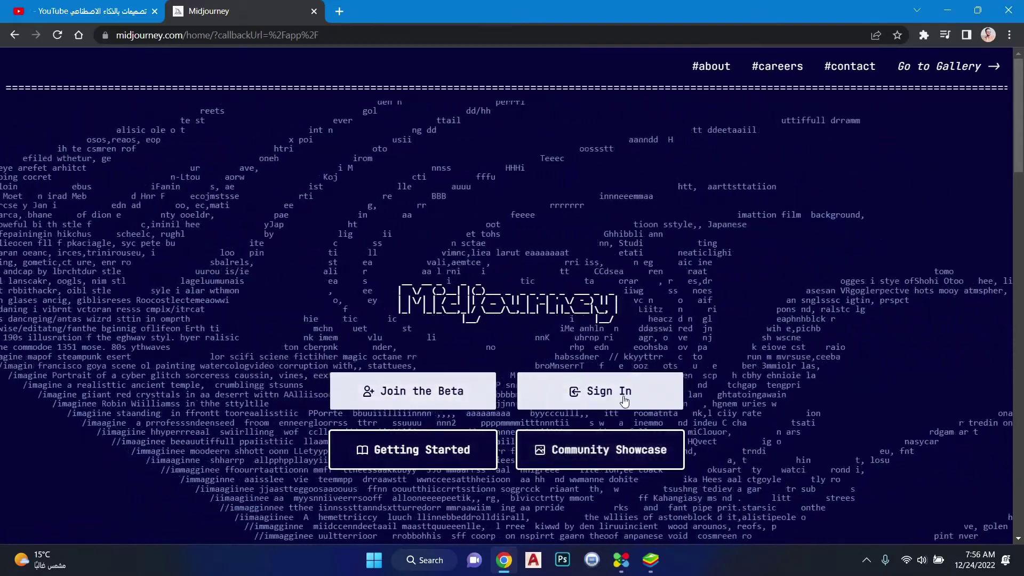
Try signing in to Midjourney, then follow the Join the Beta Discord invite
{"action": "left_click", "coordinate": [555, 391]}
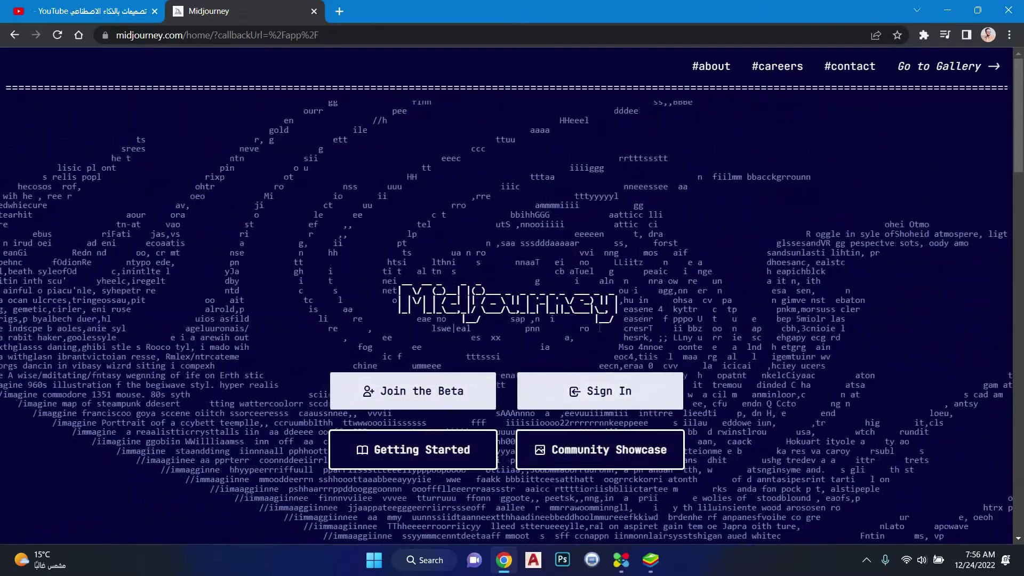
{"action": "left_click", "coordinate": [592, 360]}
{"action": "left_click", "coordinate": [583, 388]}
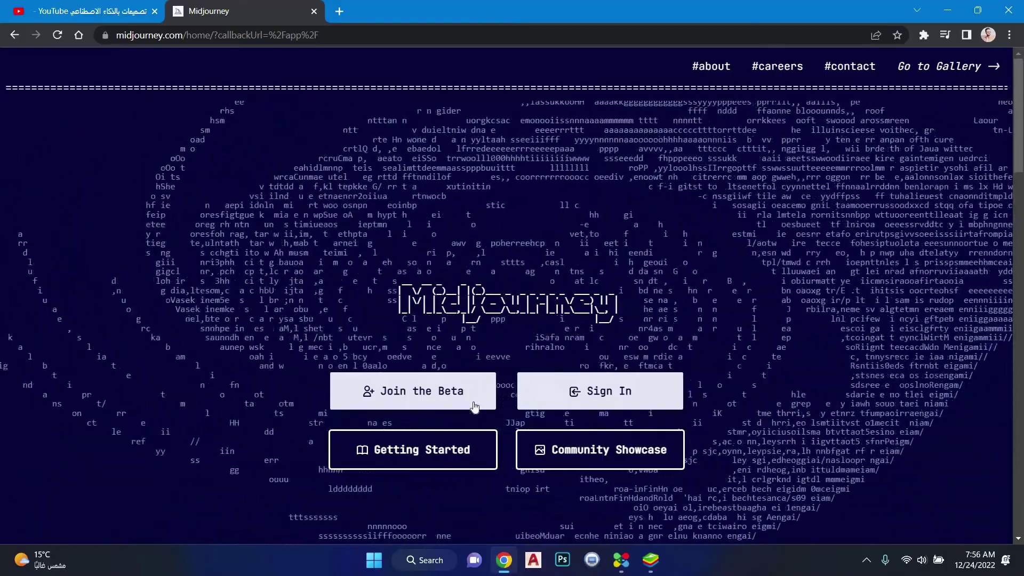
{"action": "left_click", "coordinate": [450, 392]}
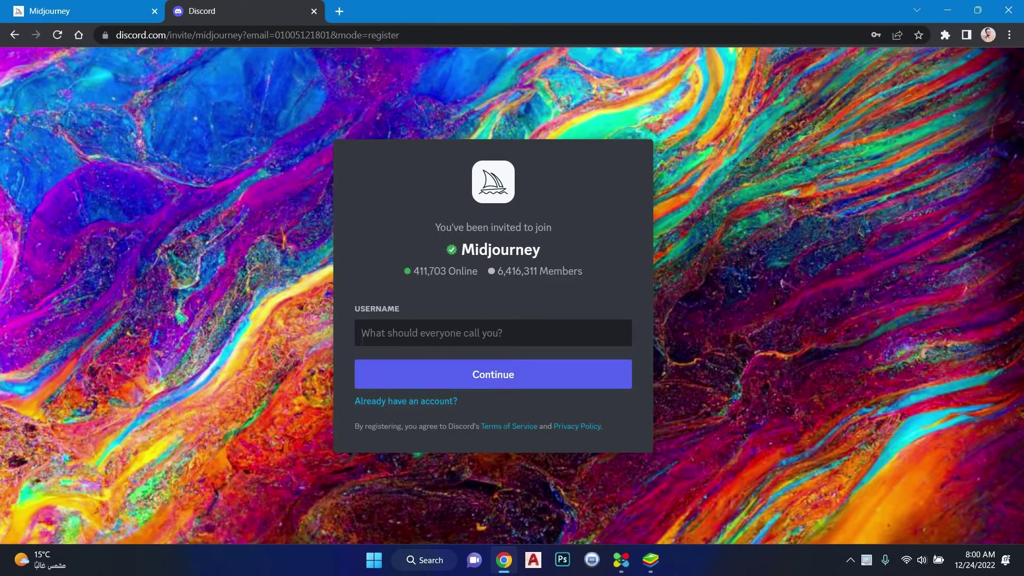
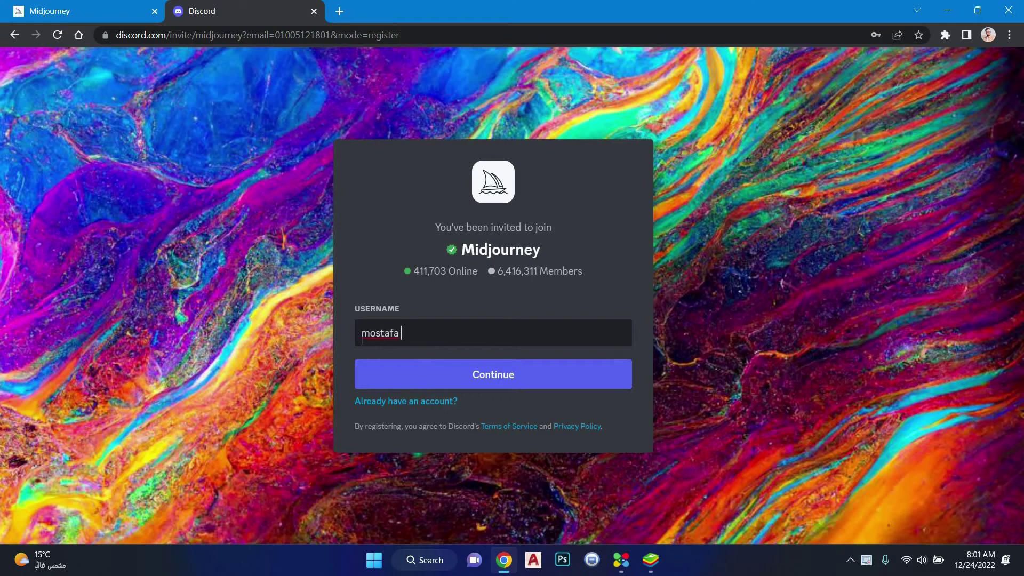
Enter the chosen username on the Midjourney invite card and continue
{"action": "left_click", "coordinate": [411, 377]}
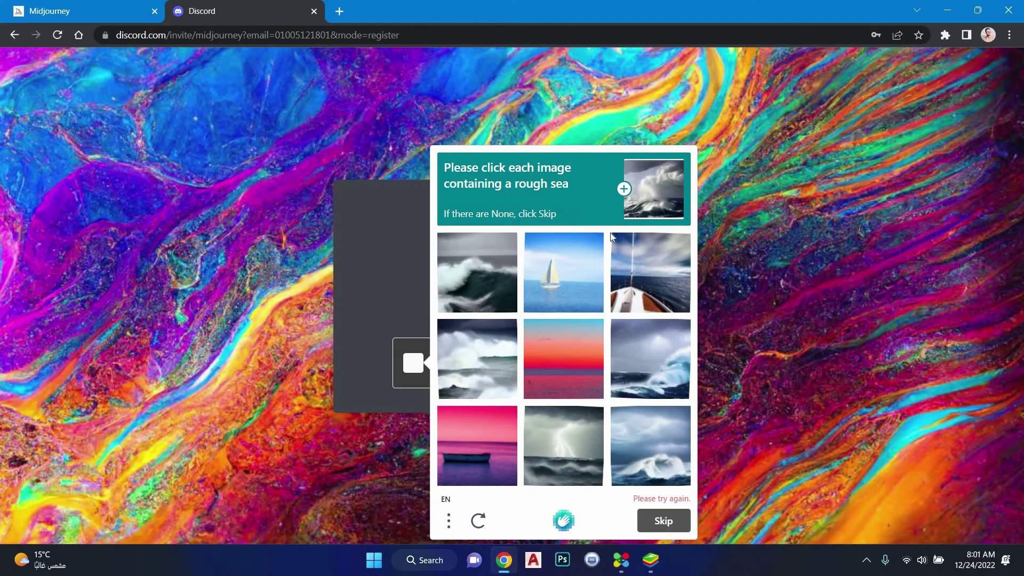
Select the five rough-sea images in the hCaptcha and verify
{"action": "left_click", "coordinate": [477, 272]}
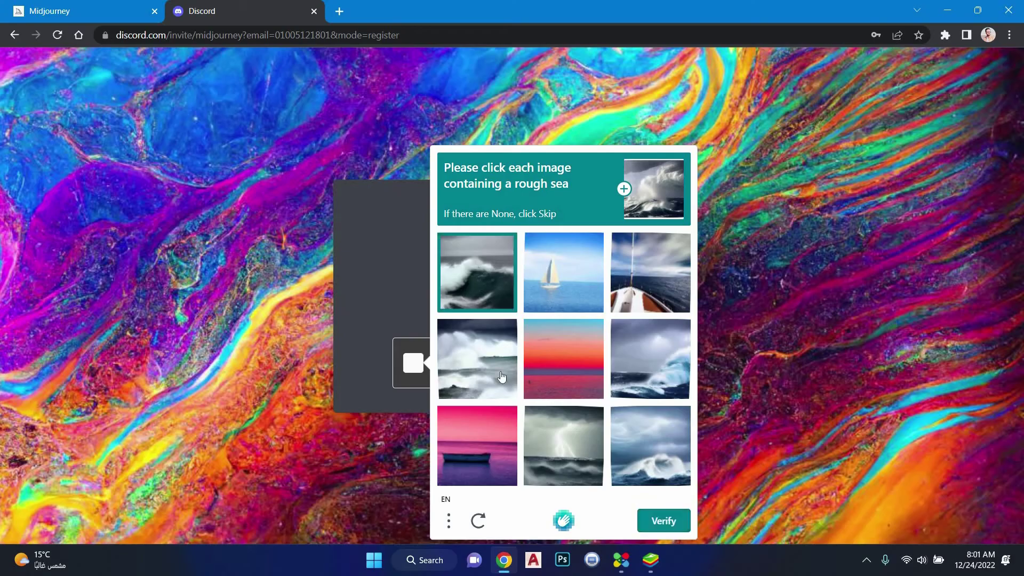
{"action": "left_click", "coordinate": [502, 377]}
{"action": "left_click", "coordinate": [587, 451]}
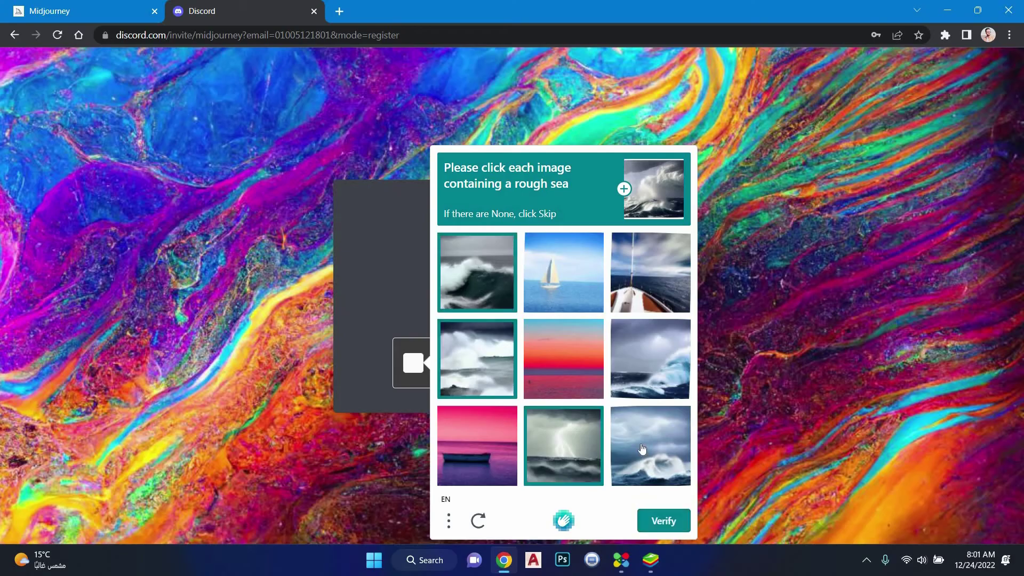
{"action": "left_click", "coordinate": [655, 366]}
{"action": "left_click", "coordinate": [661, 480]}
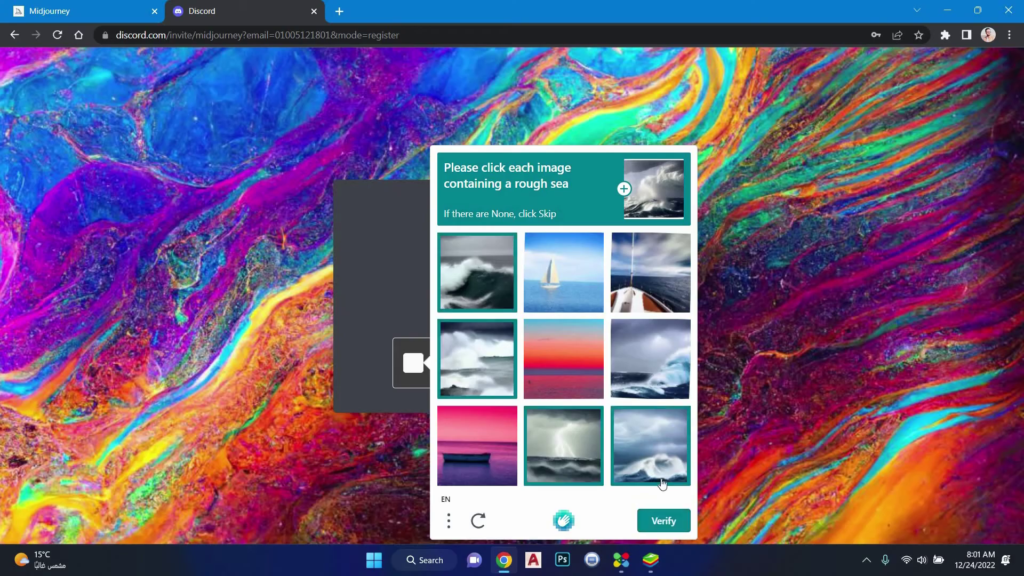
{"action": "left_click", "coordinate": [661, 525]}
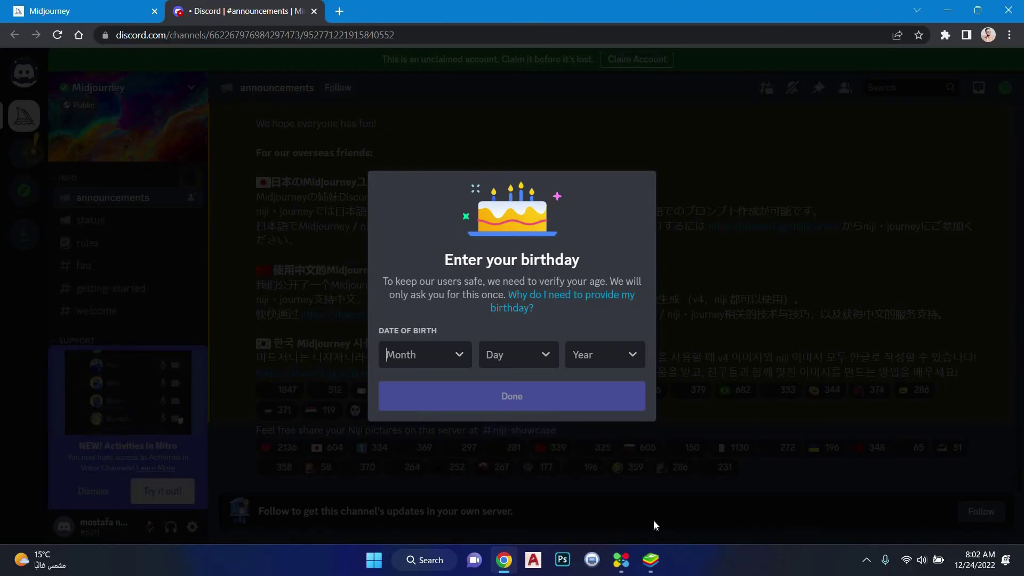
Enter a May birth date in the age-check dialog and submit it
{"action": "left_click", "coordinate": [457, 361]}
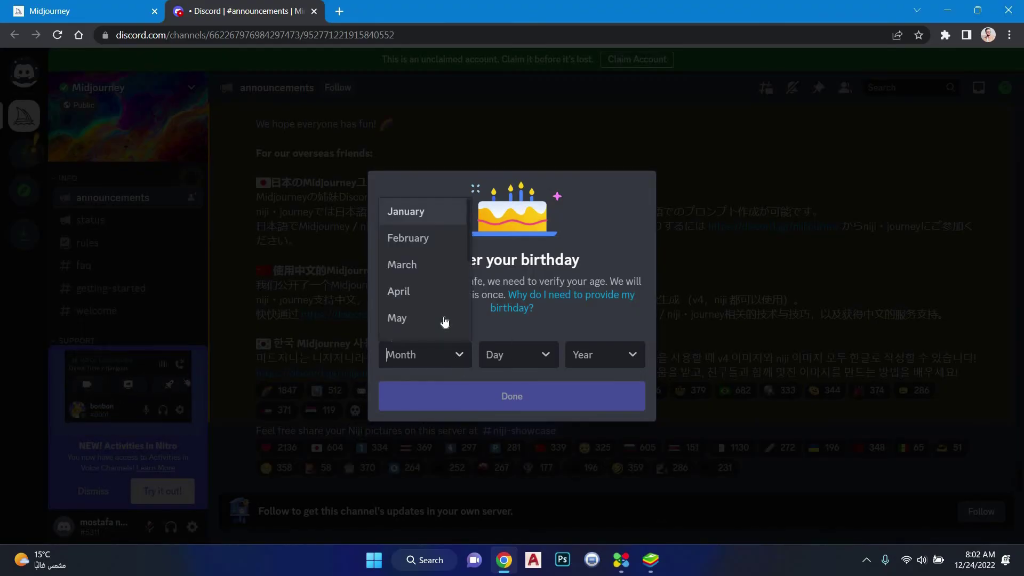
{"action": "key", "text": "Up"}
{"action": "key", "text": "Return"}
{"action": "left_click", "coordinate": [520, 353]}
{"action": "scroll", "coordinate": [534, 302], "scroll_direction": "down", "scroll_amount": 10}
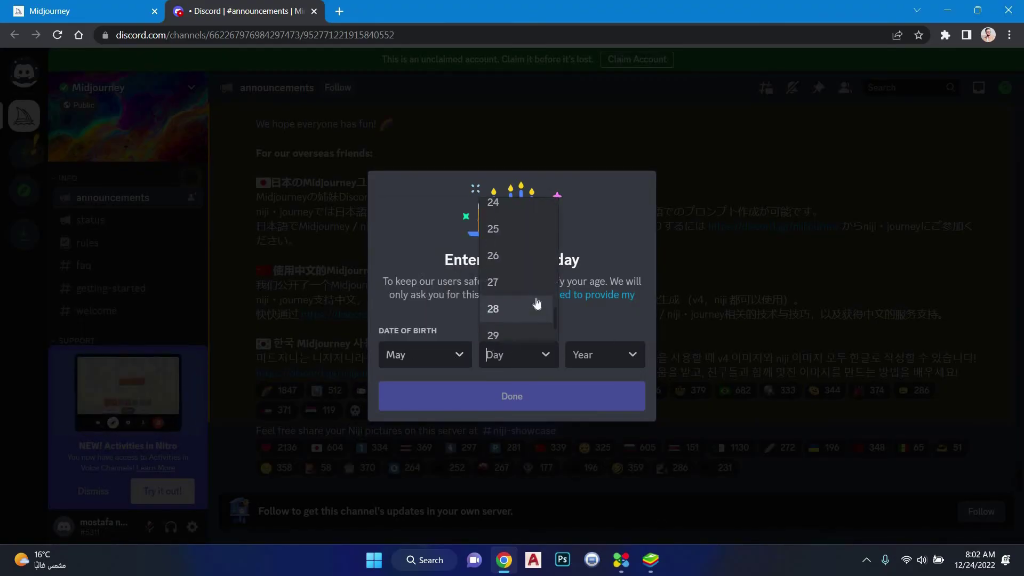
{"action": "scroll", "coordinate": [535, 299], "scroll_direction": "down", "scroll_amount": 2}
{"action": "scroll", "coordinate": [535, 297], "scroll_direction": "up", "scroll_amount": 7}
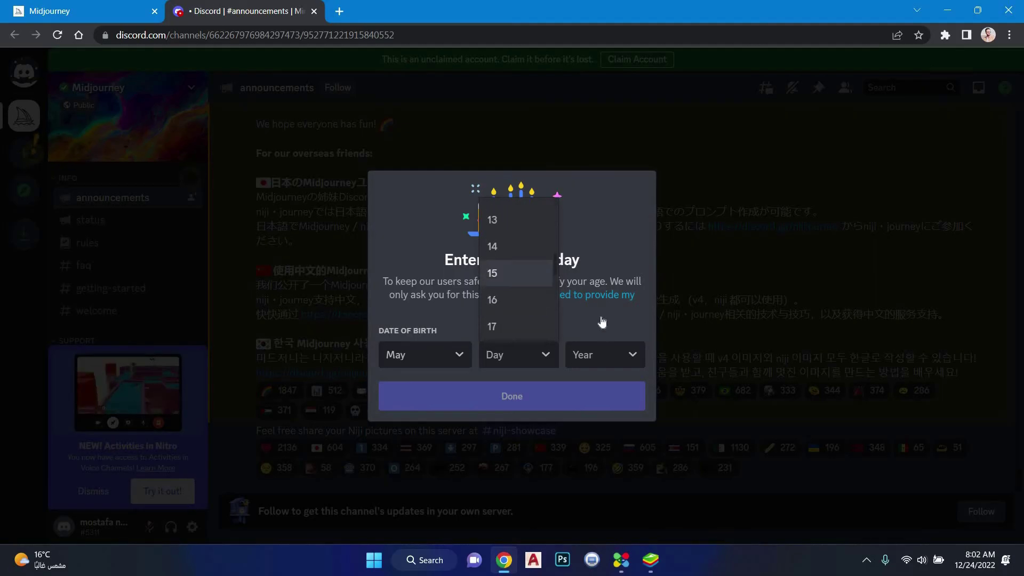
{"action": "left_click", "coordinate": [530, 390]}
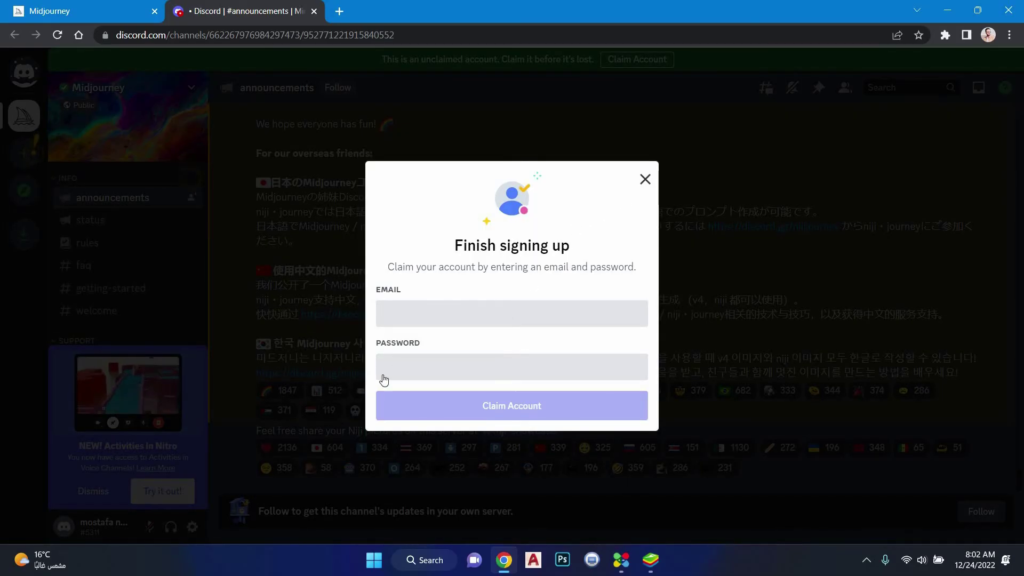
Dismiss the sign-up completion prompt and the server-creation tip
{"action": "left_click", "coordinate": [367, 399]}
{"action": "scroll", "coordinate": [112, 288], "scroll_direction": "down", "scroll_amount": 10}
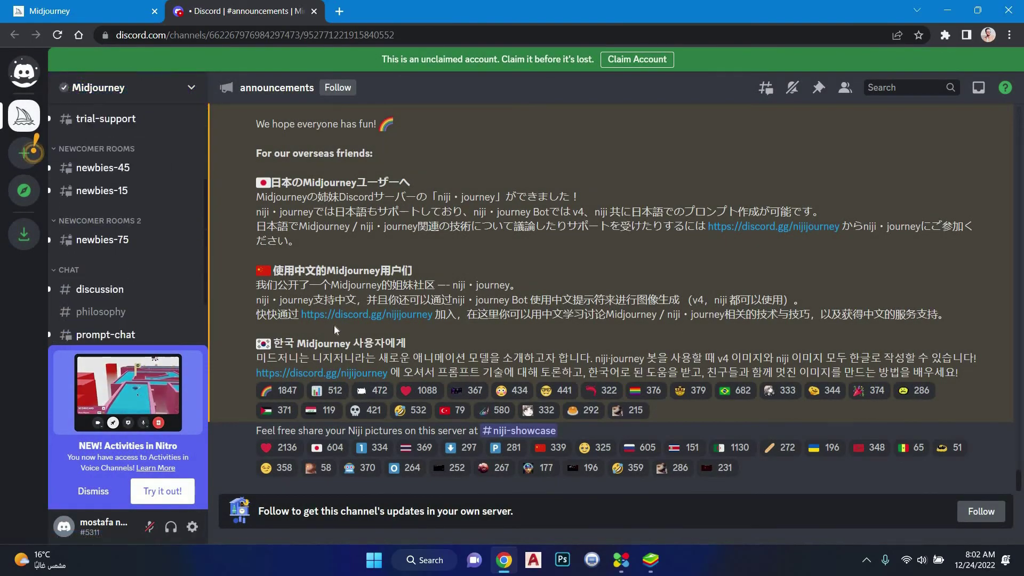
{"action": "scroll", "coordinate": [334, 328], "scroll_direction": "up", "scroll_amount": 15}
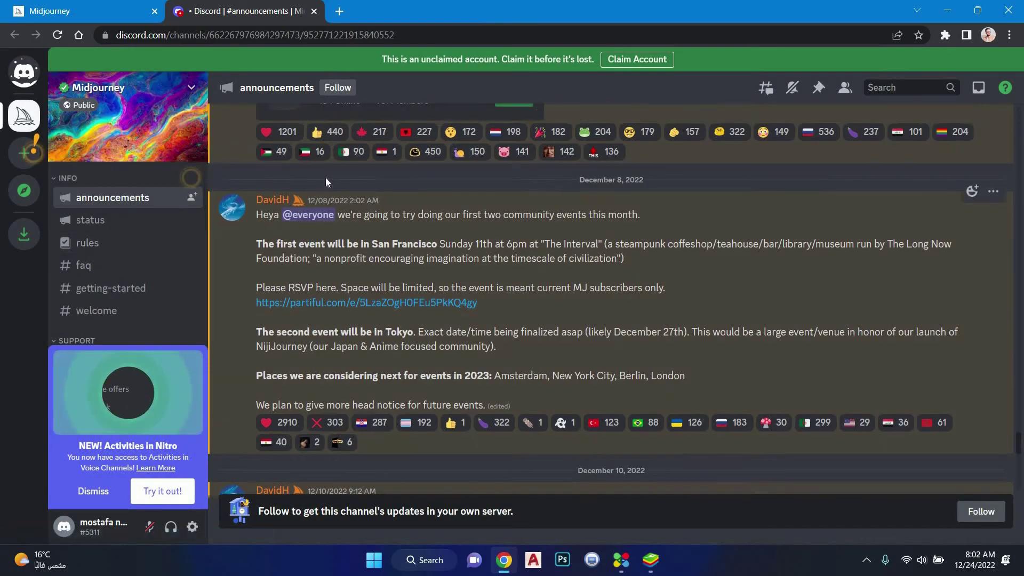
{"action": "scroll", "coordinate": [235, 324], "scroll_direction": "up", "scroll_amount": 15}
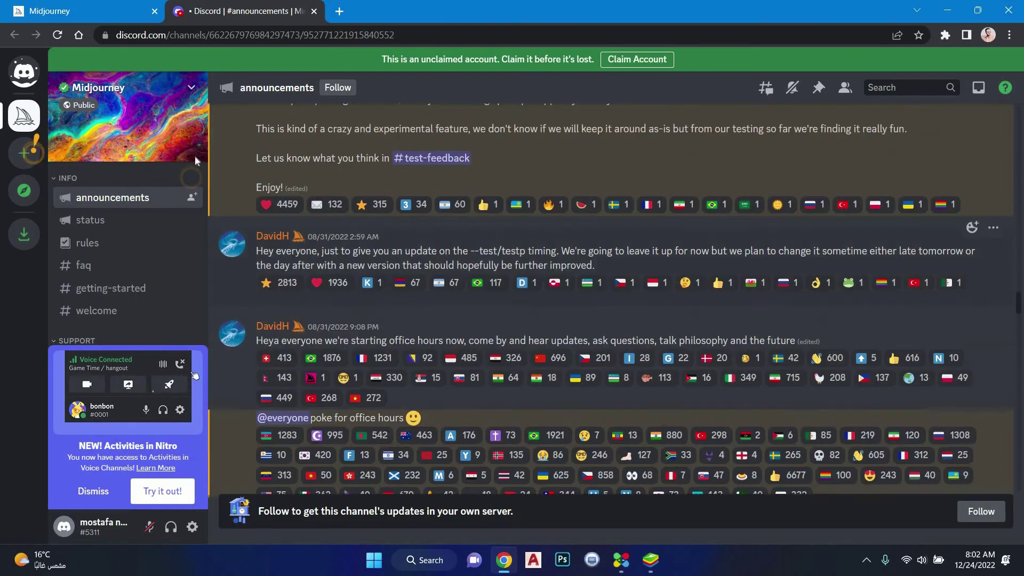
{"action": "scroll", "coordinate": [353, 223], "scroll_direction": "up", "scroll_amount": 10}
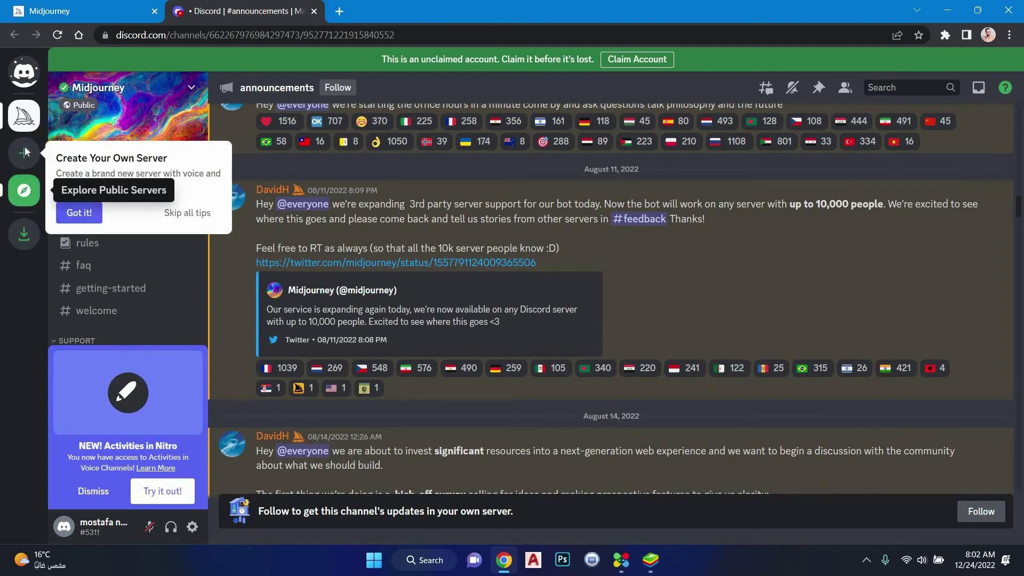
{"action": "left_click", "coordinate": [28, 122]}
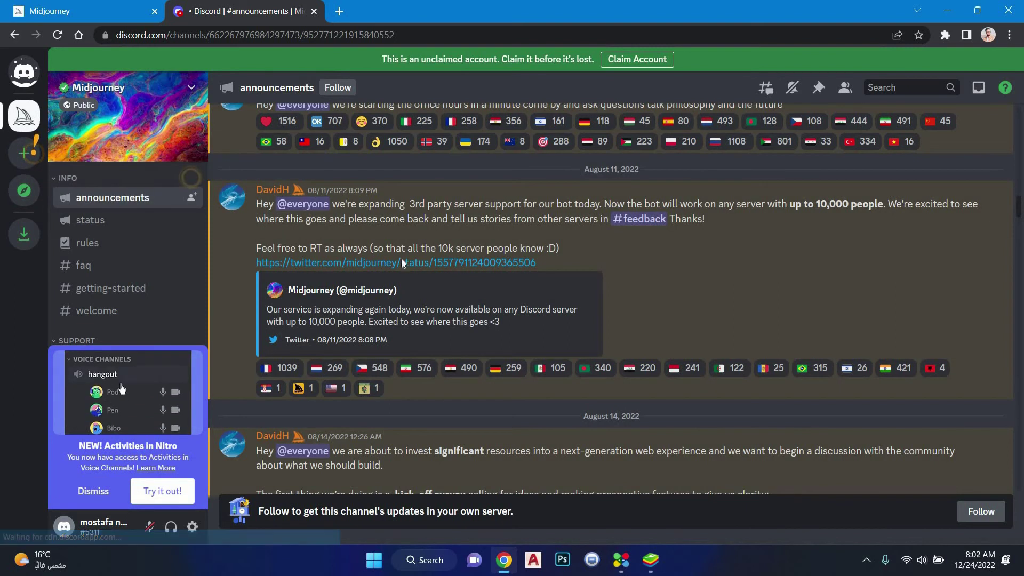
{"action": "scroll", "coordinate": [401, 258], "scroll_direction": "up", "scroll_amount": 10}
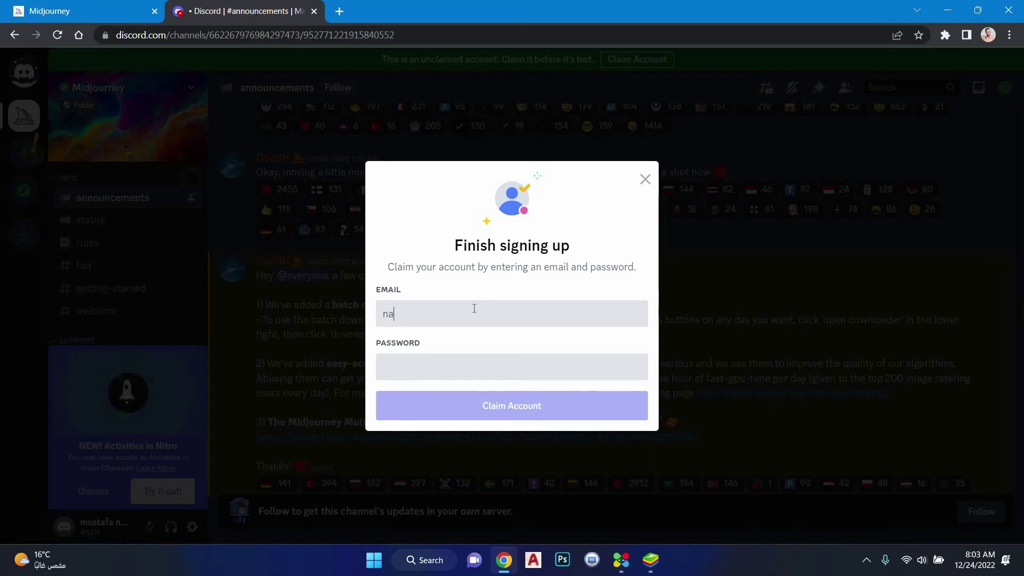
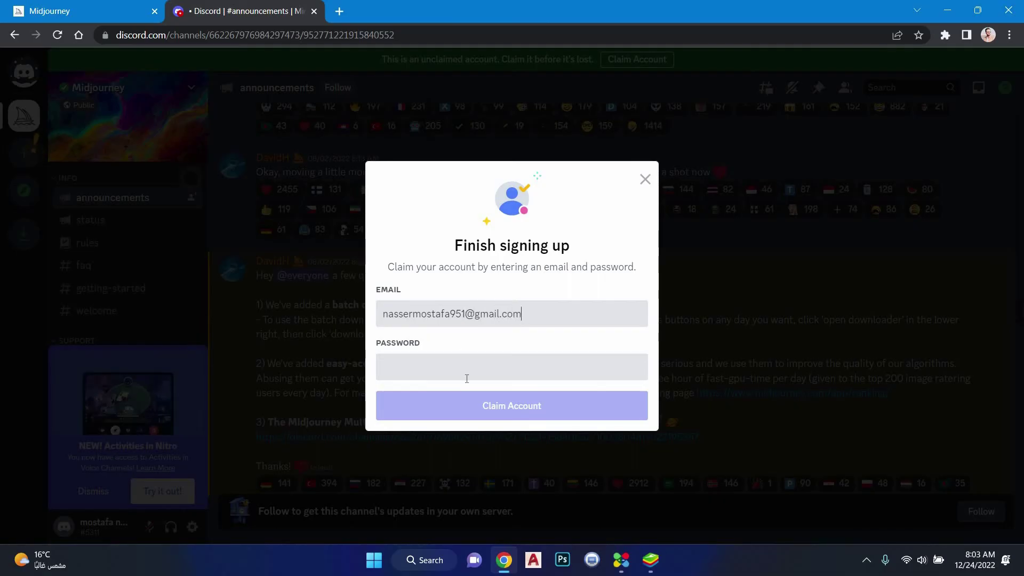
Claim the account with the email address and password, then switch to the Gmail verification tab
{"action": "left_click", "coordinate": [467, 379]}
{"action": "type", "text": "***"}
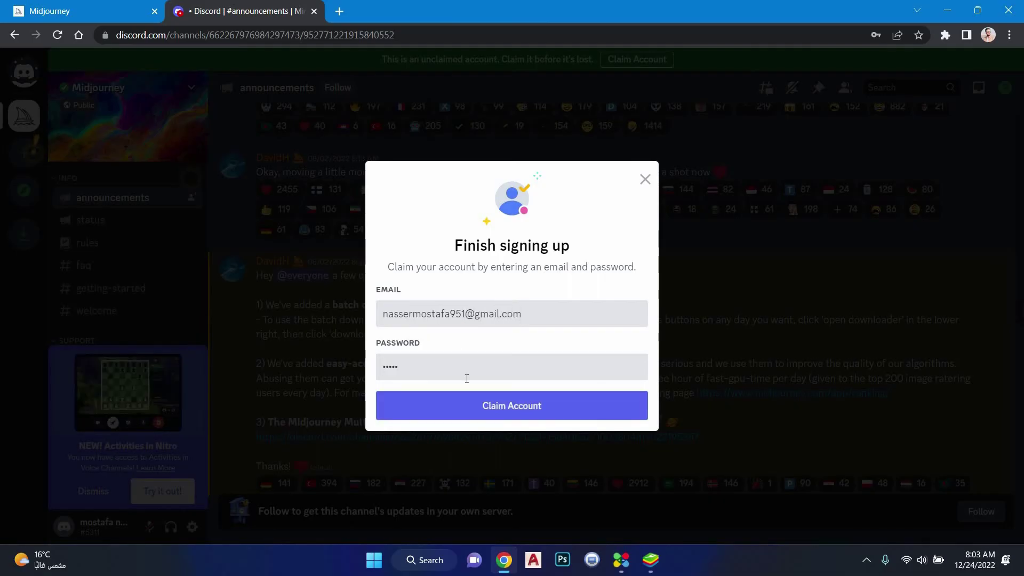
{"action": "type", "text": "•••••••"}
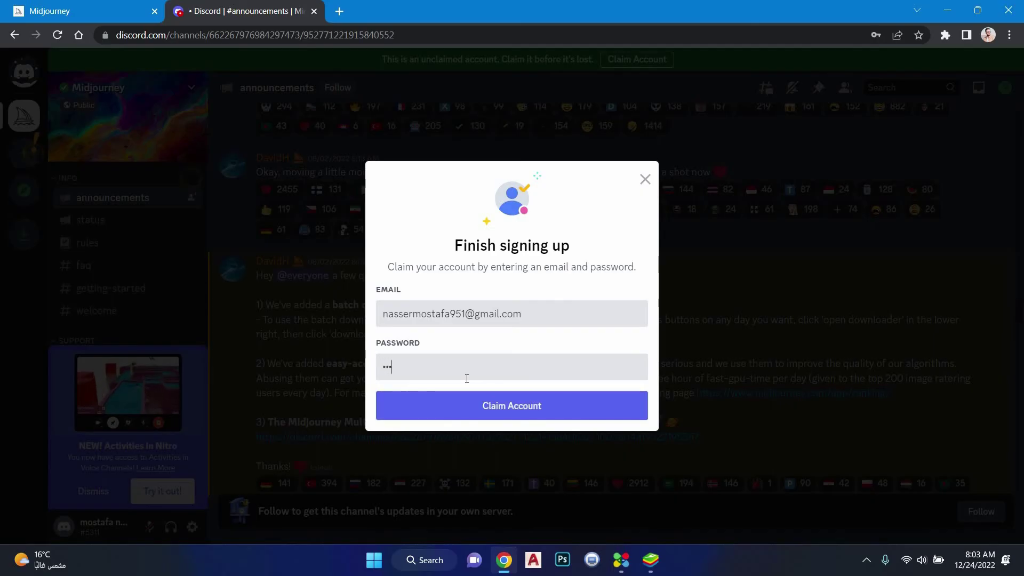
{"action": "type", "text": "••••••••••"}
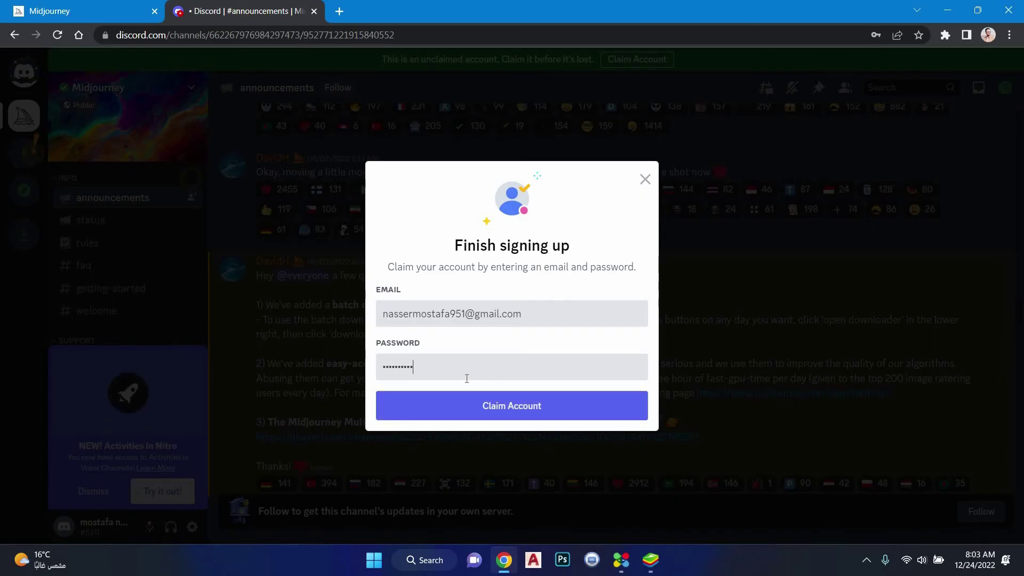
{"action": "type", "text": "•••••"}
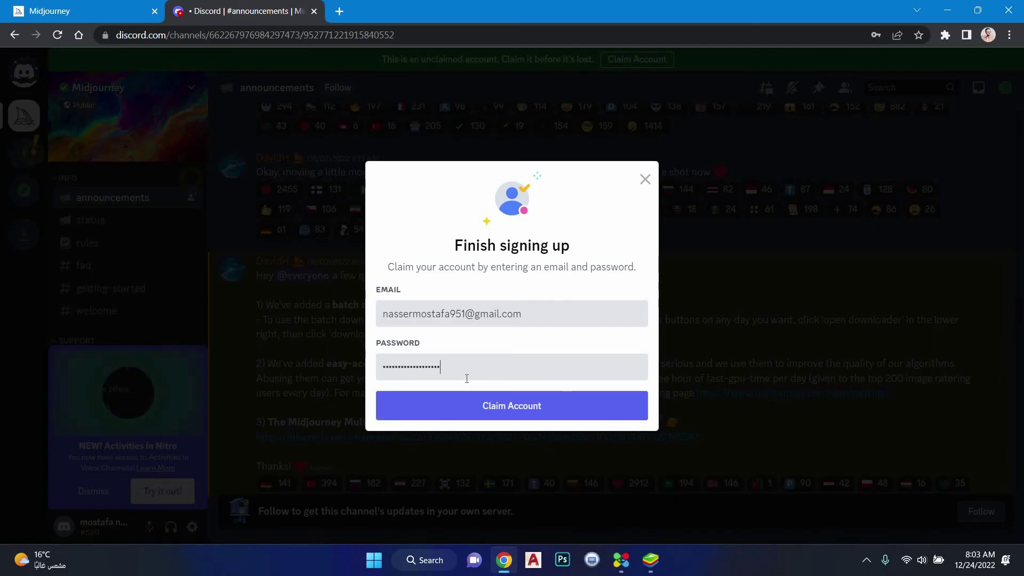
{"action": "type", "text": "•••••"}
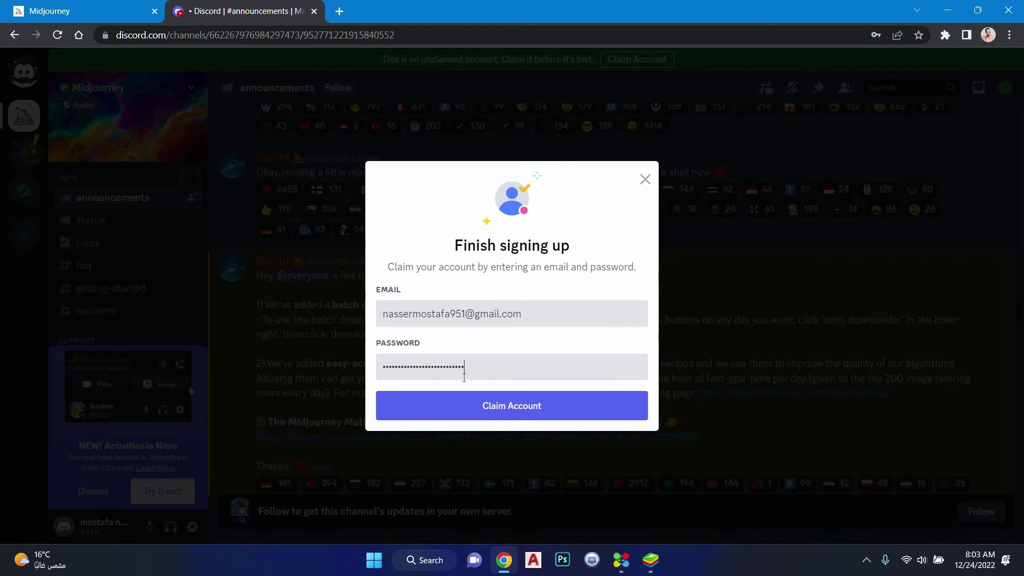
{"action": "type", "text": "•••"}
{"action": "left_click", "coordinate": [577, 417]}
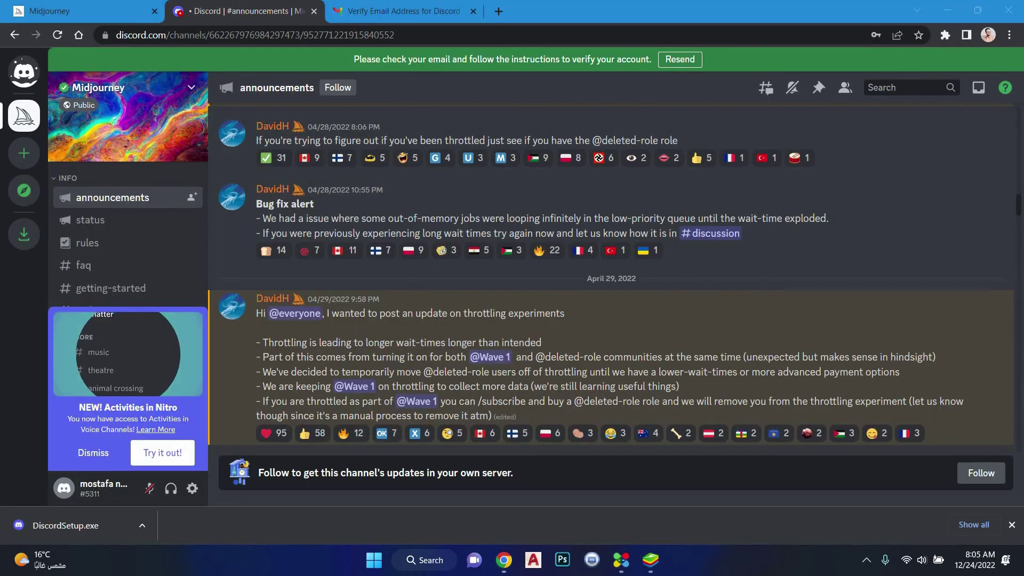
{"action": "scroll", "coordinate": [485, 275], "scroll_direction": "up", "scroll_amount": 10}
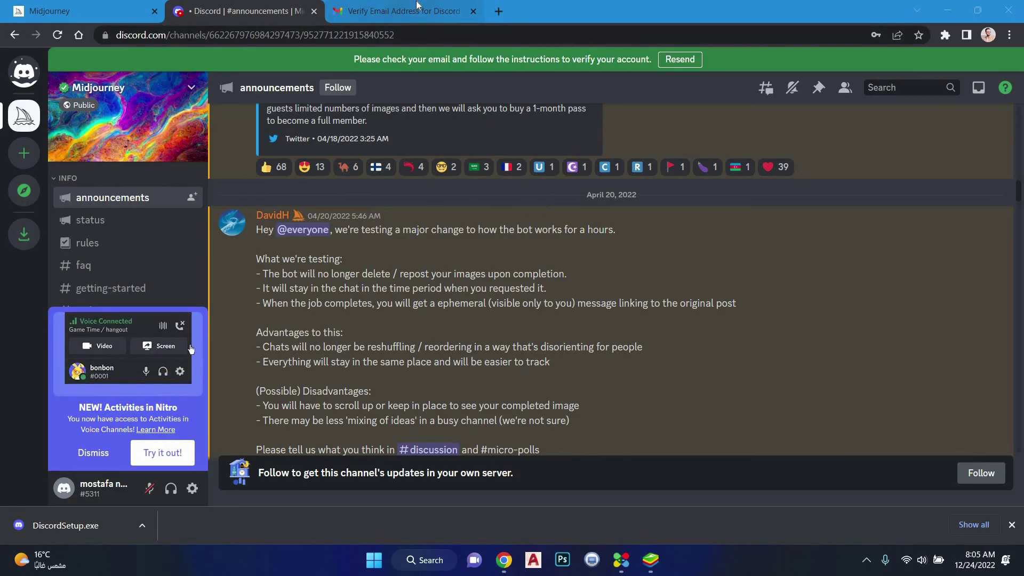
{"action": "left_click", "coordinate": [394, 11]}
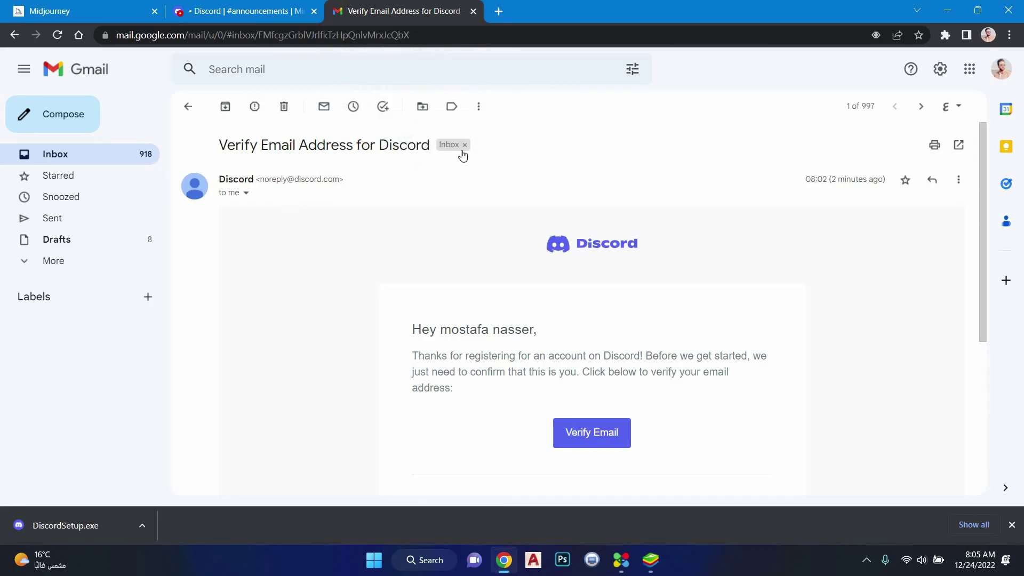
Scroll through Discord's Verify Email Address message in Gmail
{"action": "scroll", "coordinate": [610, 279], "scroll_direction": "down", "scroll_amount": 5}
{"action": "scroll", "coordinate": [274, 190], "scroll_direction": "up", "scroll_amount": 5}
{"action": "scroll", "coordinate": [614, 213], "scroll_direction": "down", "scroll_amount": 1}
{"action": "scroll", "coordinate": [597, 342], "scroll_direction": "up", "scroll_amount": 1}
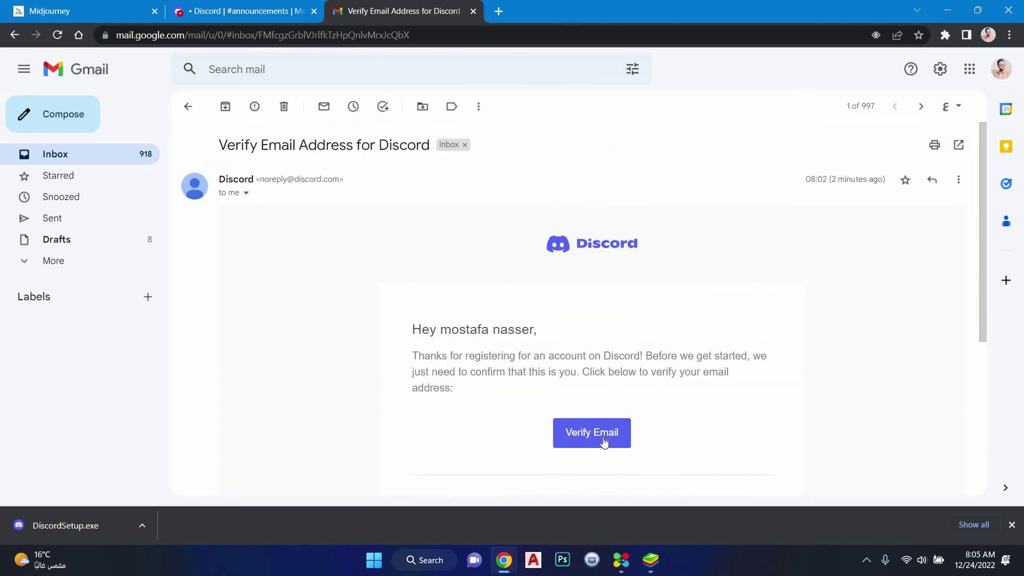